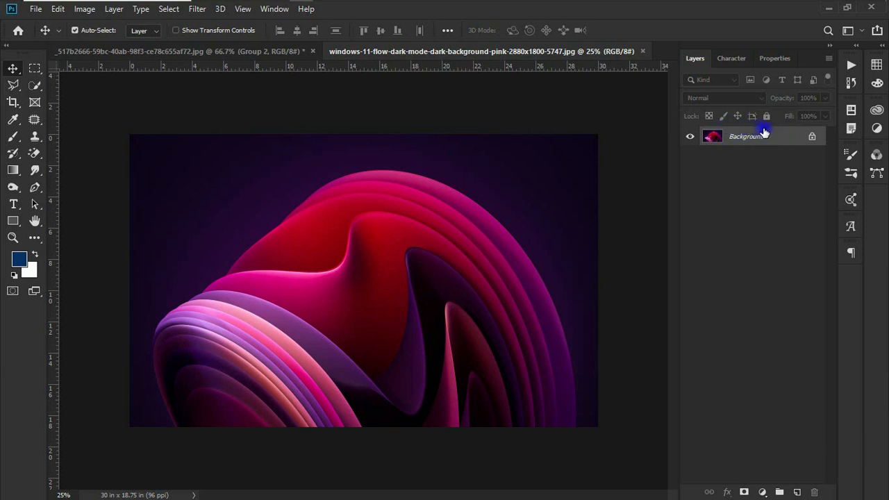
# Step: Unlock the background layer as a smart object and duplicate it
pyautogui.click(813, 138)
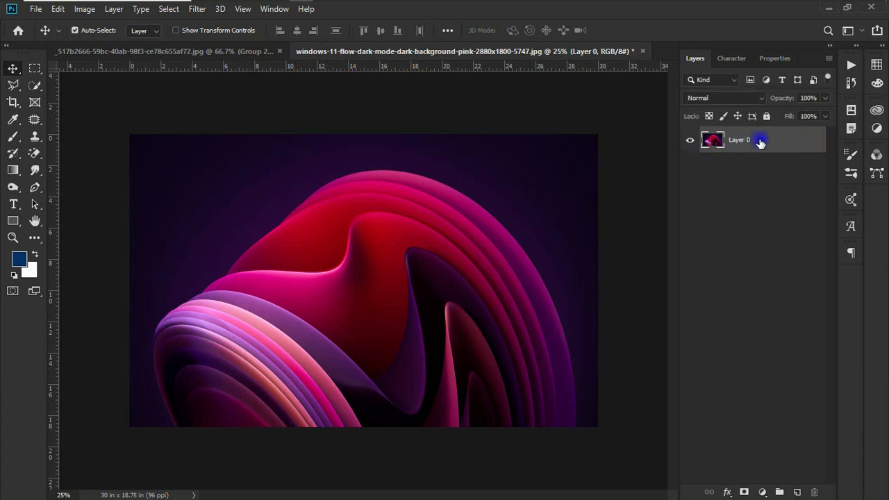
pyautogui.rightClick(760, 142)
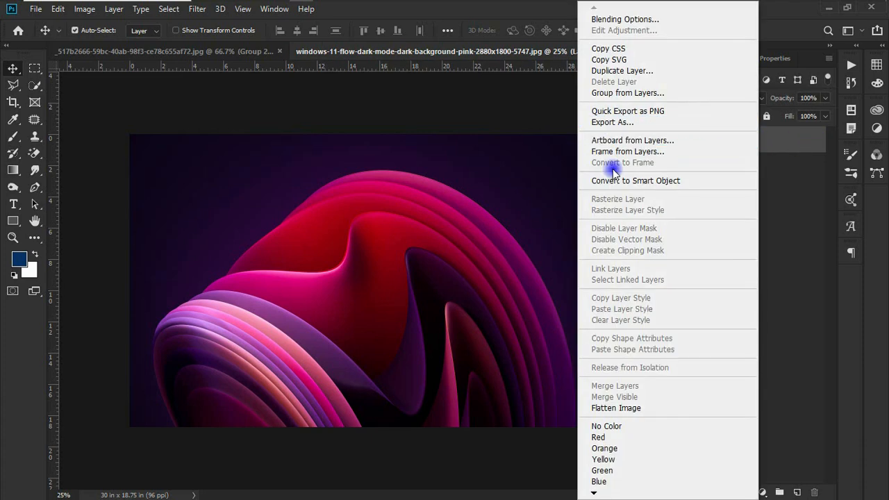
pyautogui.click(616, 182)
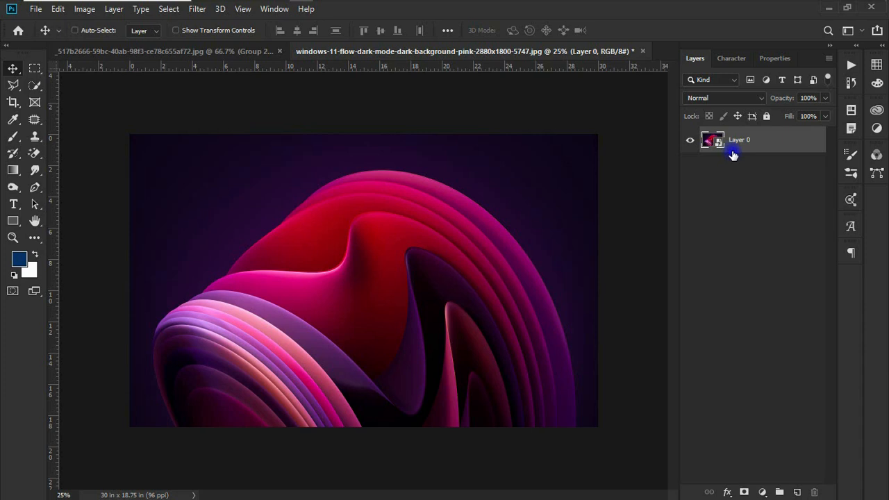
pyautogui.hotkey('ctrl', 'j')
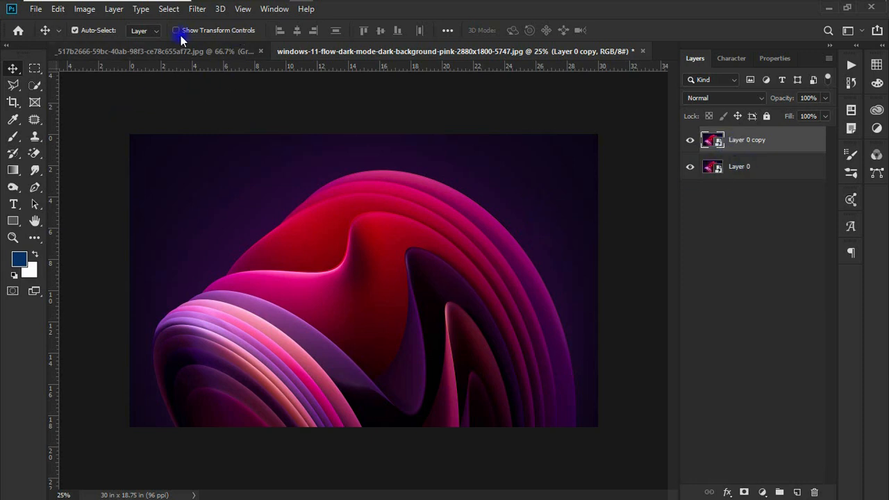
# Step: Open the Filter Gallery for the duplicated layer and choose the Glass distortion filter, previewed at 50%
pyautogui.click(193, 11)
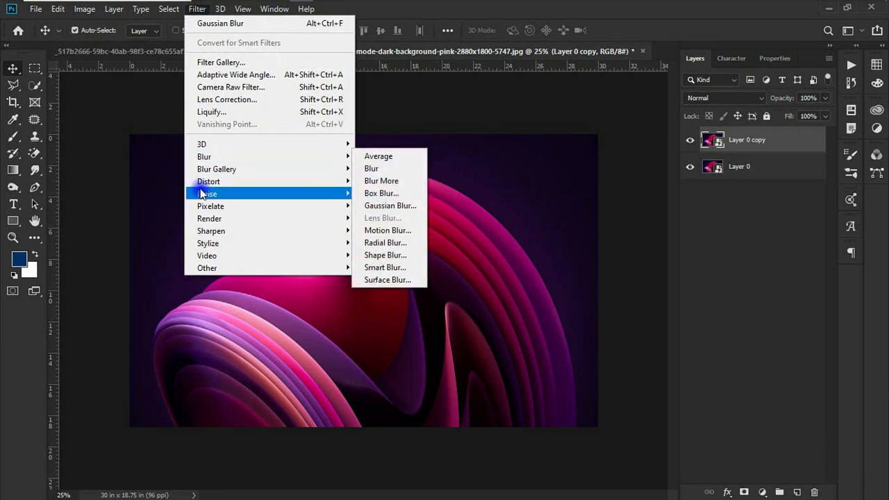
pyautogui.click(214, 63)
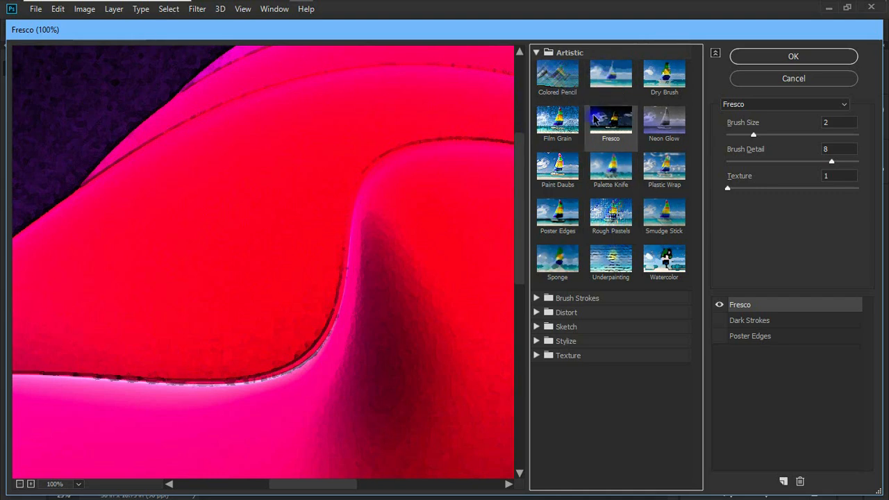
pyautogui.click(541, 315)
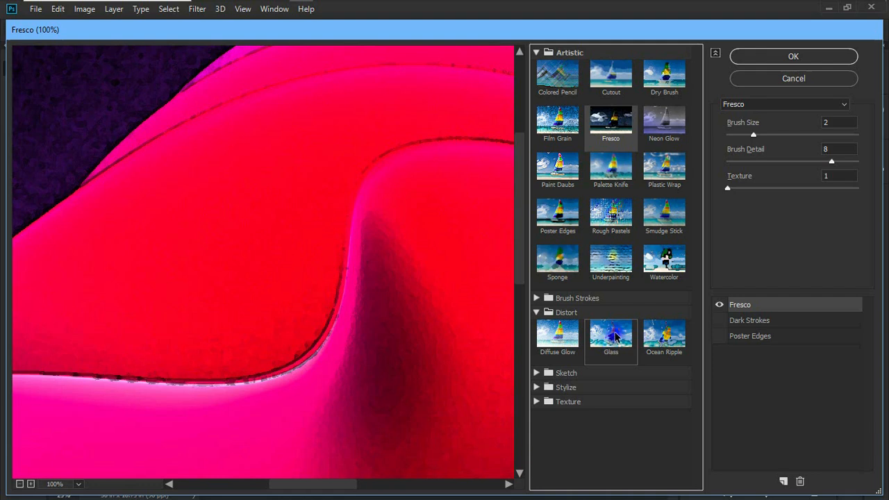
pyautogui.click(611, 338)
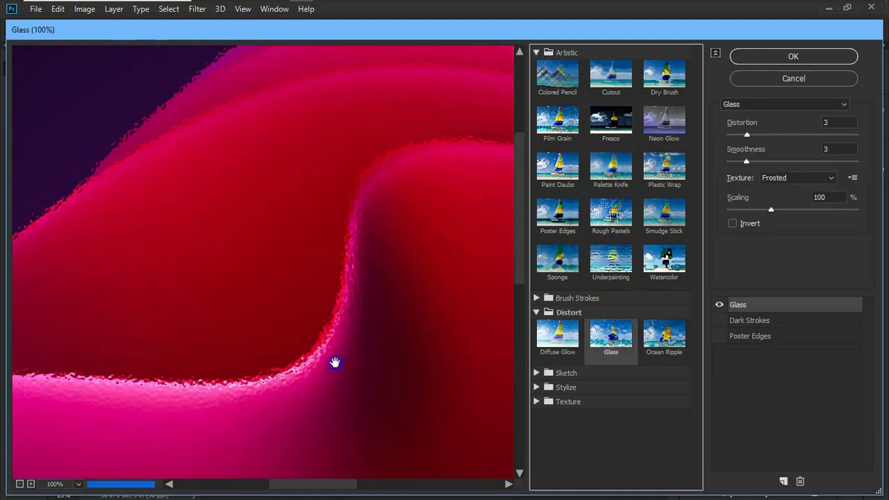
pyautogui.click(20, 485)
pyautogui.click(21, 484)
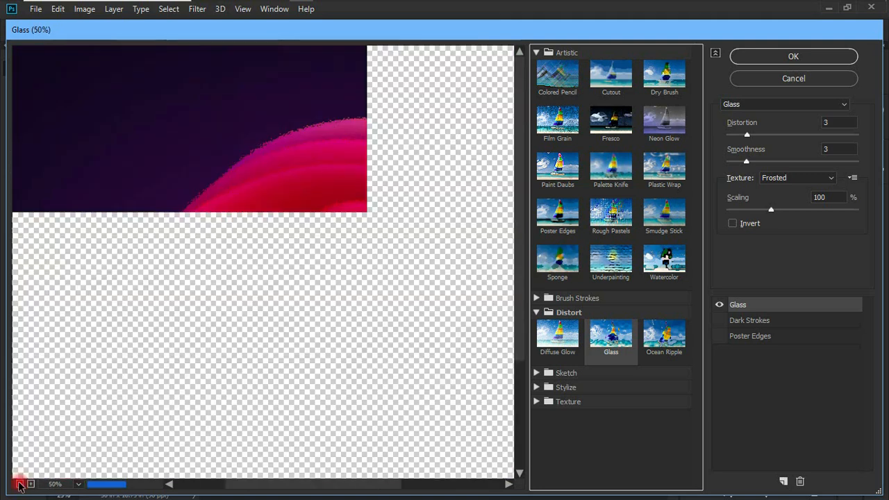
pyautogui.moveTo(521, 210); pyautogui.dragTo(512, 295)
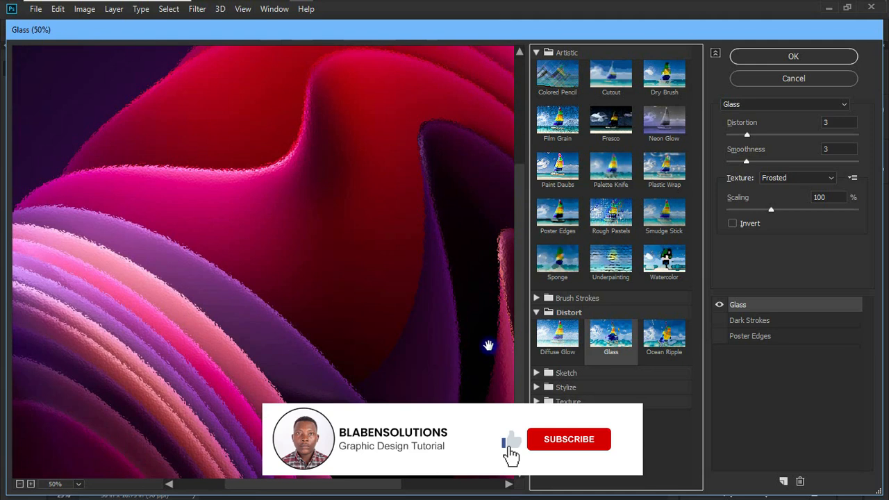
pyautogui.moveTo(357, 495); pyautogui.dragTo(307, 493)
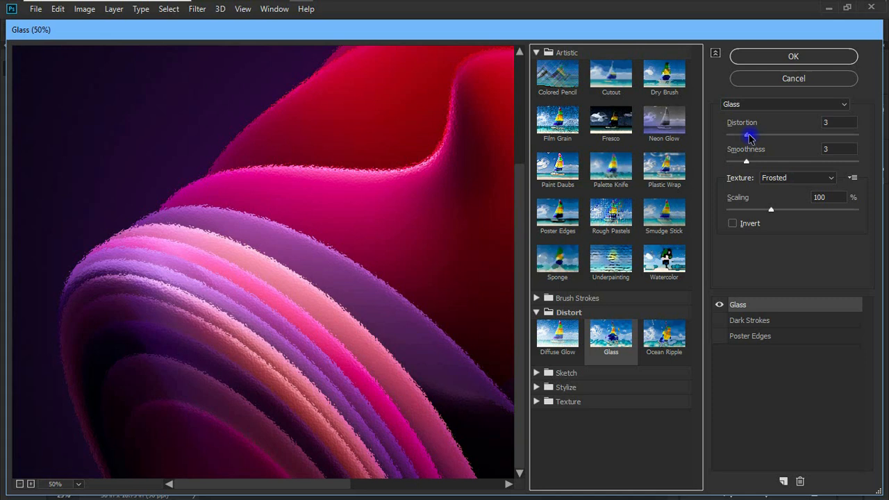
# Step: Set the Glass filter's distortion to 10 and smoothness to 6, and apply it to the duplicated layer
pyautogui.moveTo(750, 139); pyautogui.dragTo(780, 135)
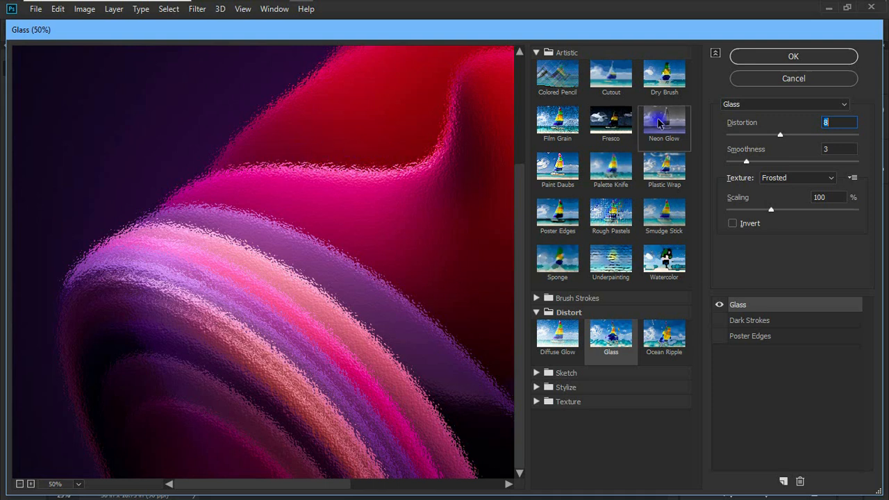
pyautogui.moveTo(747, 163); pyautogui.dragTo(770, 163)
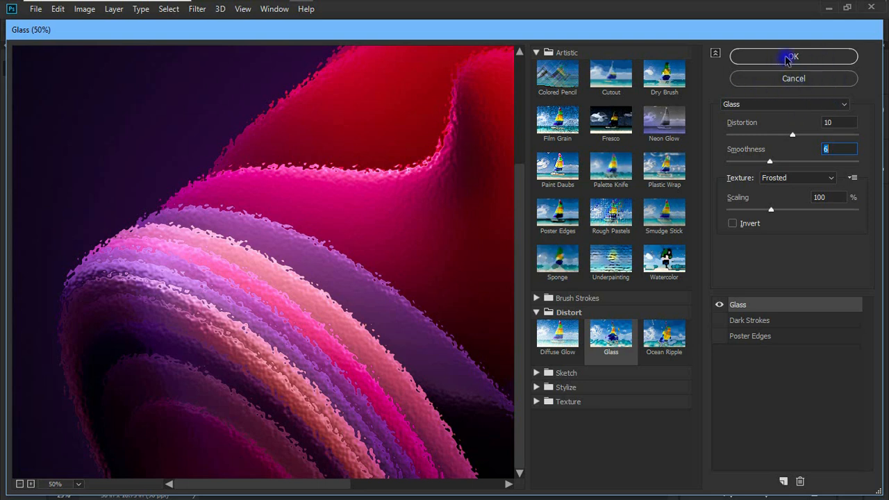
pyautogui.click(792, 57)
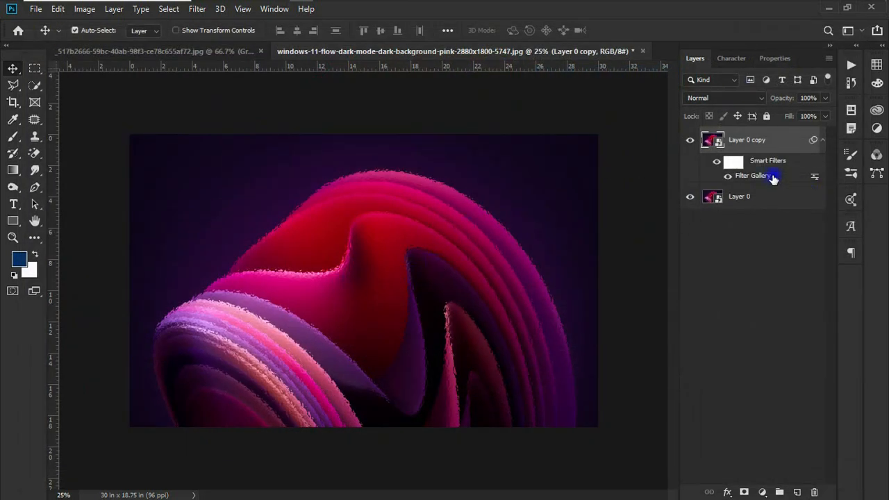
# Step: Apply a Gaussian Blur with a 23-pixel radius to the duplicated layer and compare the image with and without that layer
pyautogui.moveTo(733, 144)
pyautogui.mouseDown()
pyautogui.moveTo(774, 141)
pyautogui.moveTo(710, 142)
pyautogui.moveTo(744, 149)
pyautogui.mouseUp()
pyautogui.moveTo(745, 150); pyautogui.dragTo(172, 23)
pyautogui.click(197, 9)
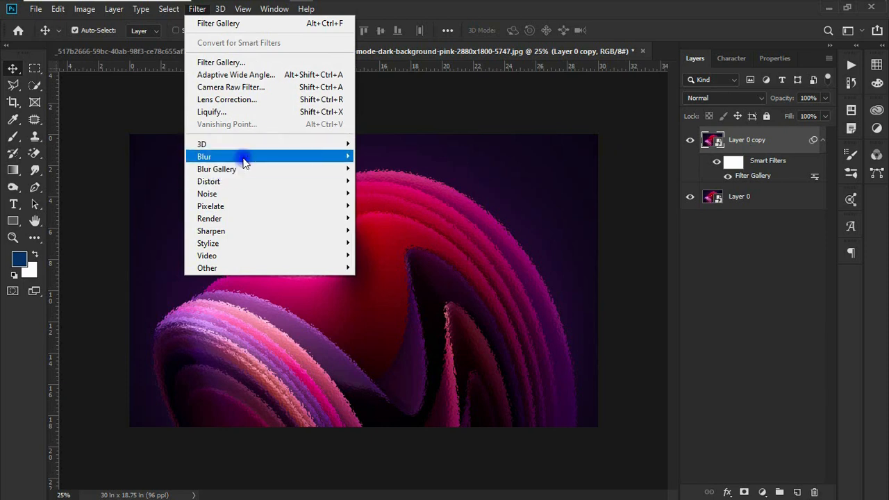
pyautogui.moveTo(254, 160)
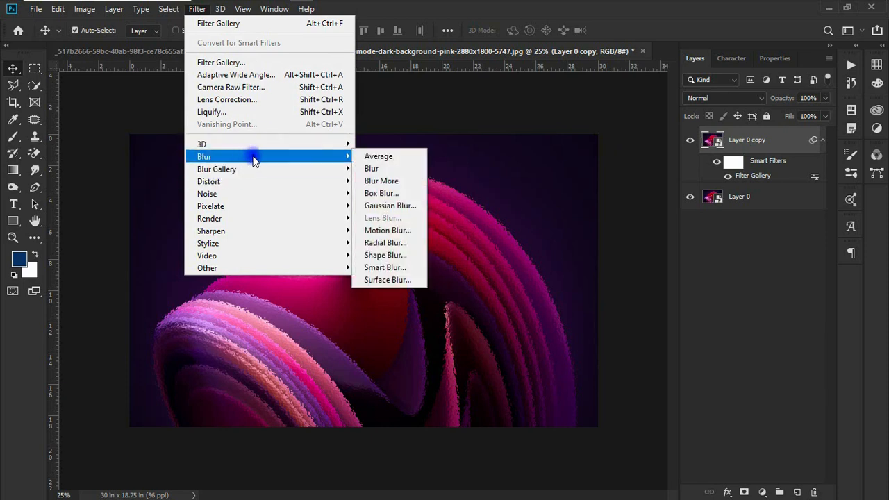
pyautogui.click(389, 205)
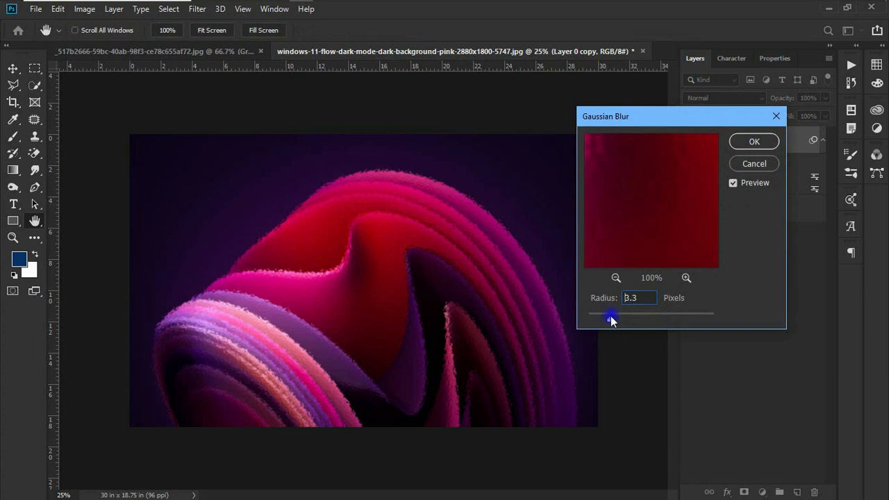
pyautogui.moveTo(636, 298); pyautogui.dragTo(617, 298)
pyautogui.write('25')
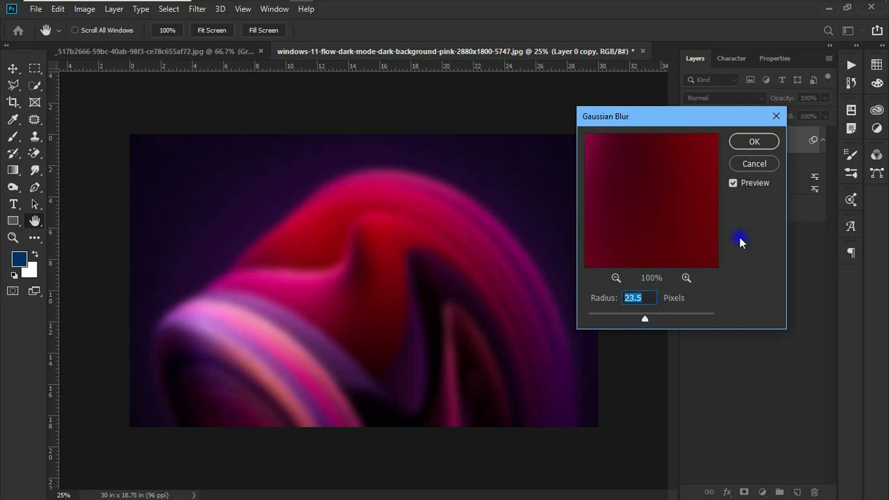
pyautogui.click(642, 300)
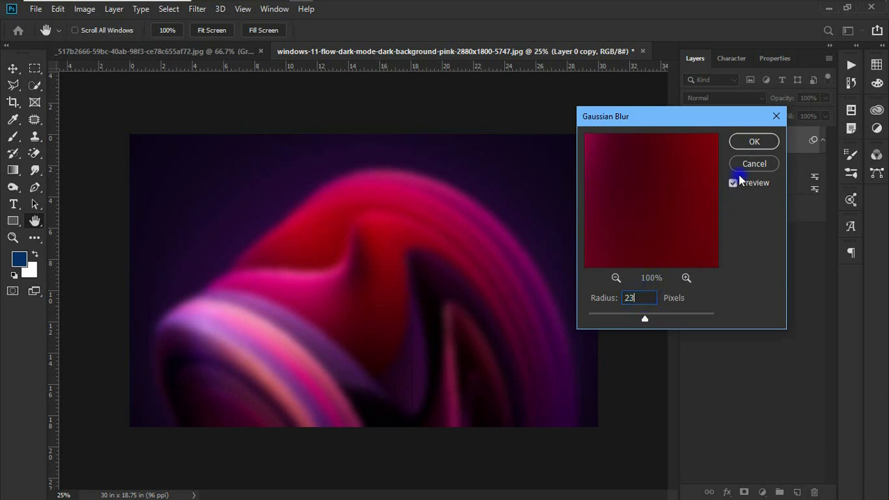
pyautogui.click(757, 142)
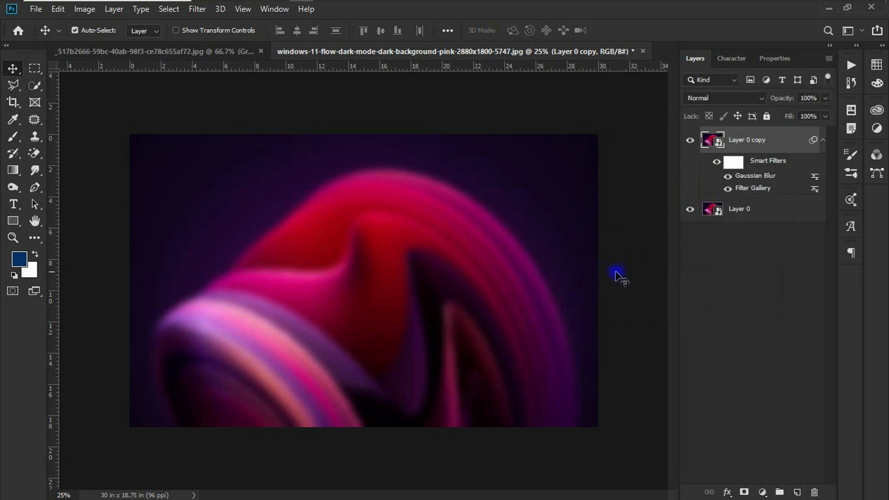
pyautogui.click(691, 141)
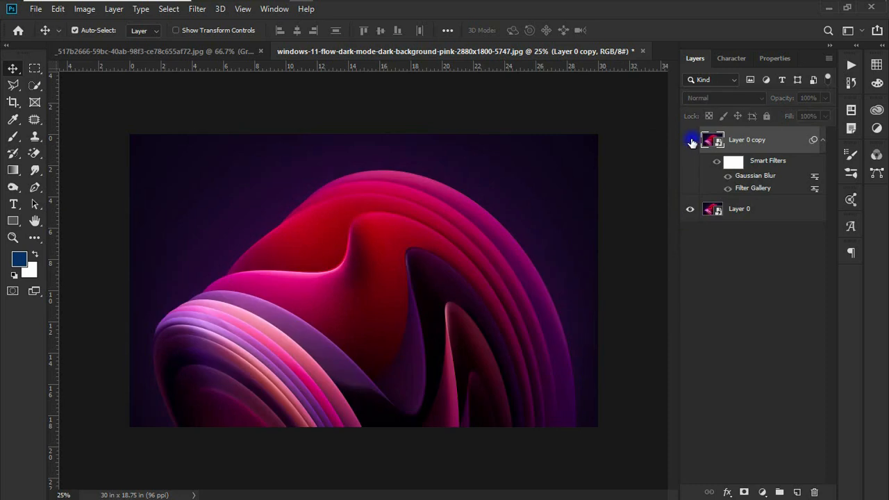
pyautogui.click(691, 141)
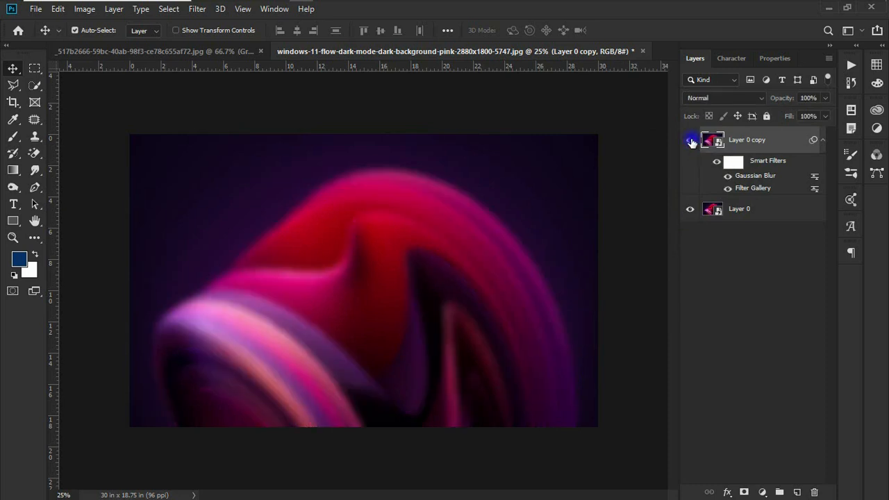
pyautogui.click(691, 141)
pyautogui.click(691, 141)
# Step: Draw a rounded rectangle about 2052 × 1236 px directly above Layer 0 and round its corners to about 205 px
pyautogui.click(757, 208)
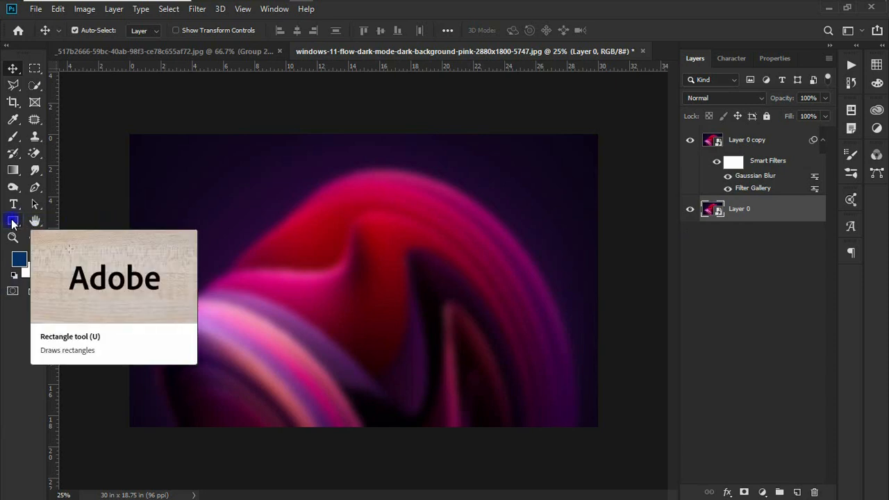
pyautogui.moveTo(14, 223); pyautogui.dragTo(67, 236)
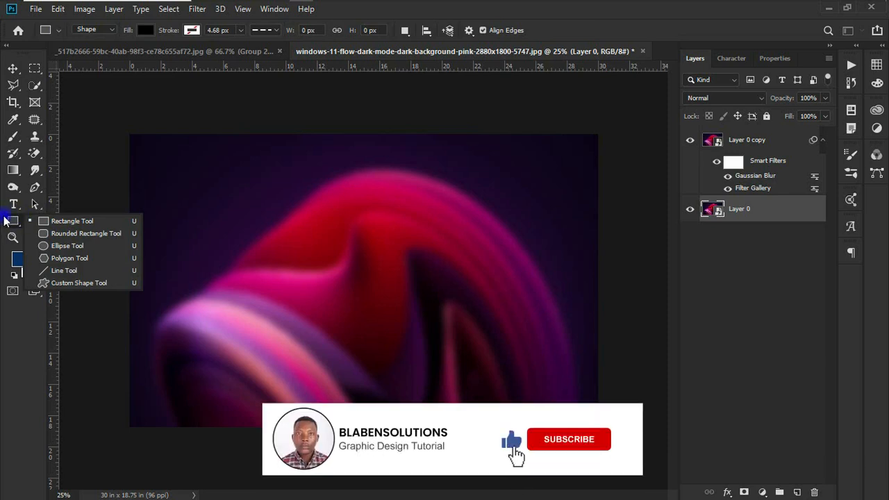
pyautogui.click(95, 235)
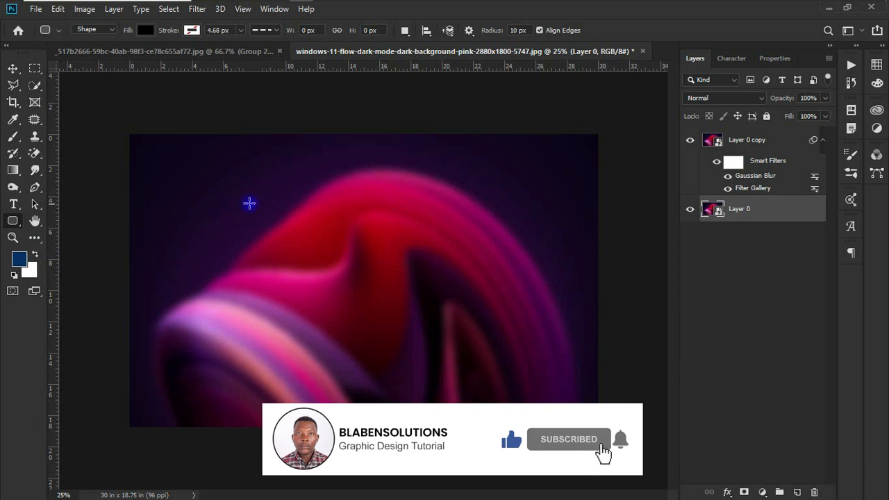
pyautogui.moveTo(197, 187); pyautogui.dragTo(528, 385)
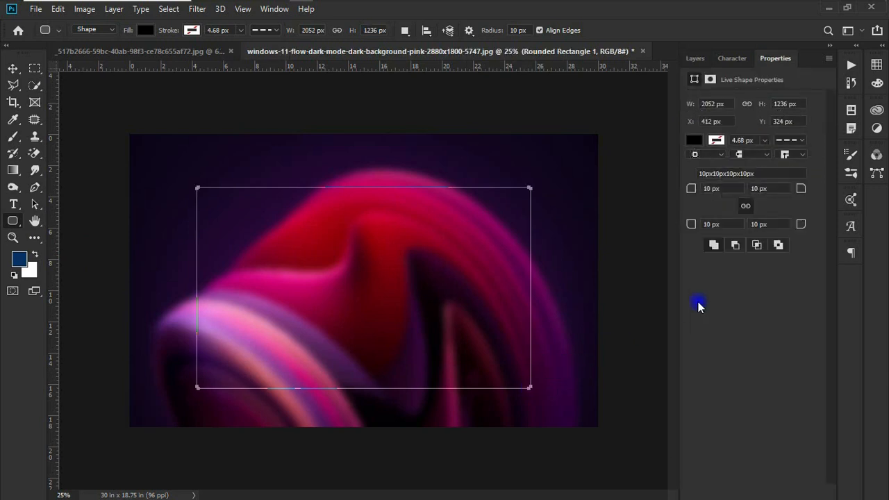
pyautogui.click(690, 191)
pyautogui.moveTo(691, 190); pyautogui.dragTo(820, 210)
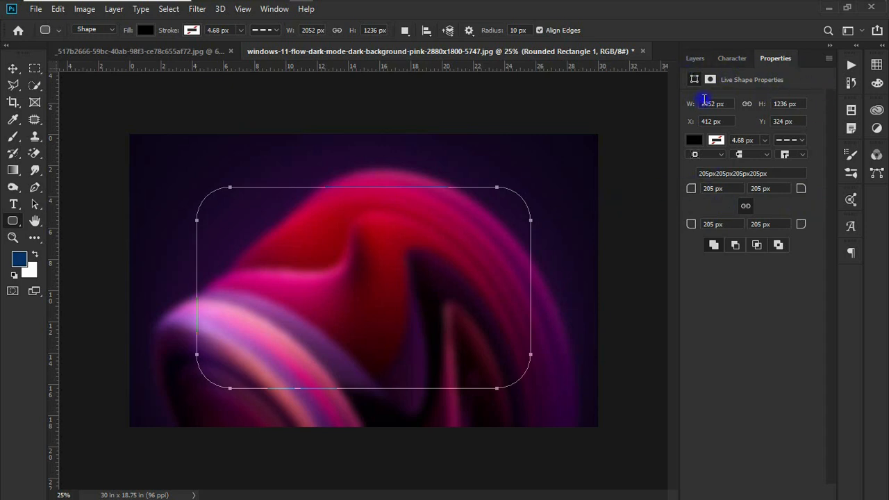
# Step: Clip the blurred Layer 0 copy to the rounded rectangle with a clipping mask
pyautogui.click(695, 59)
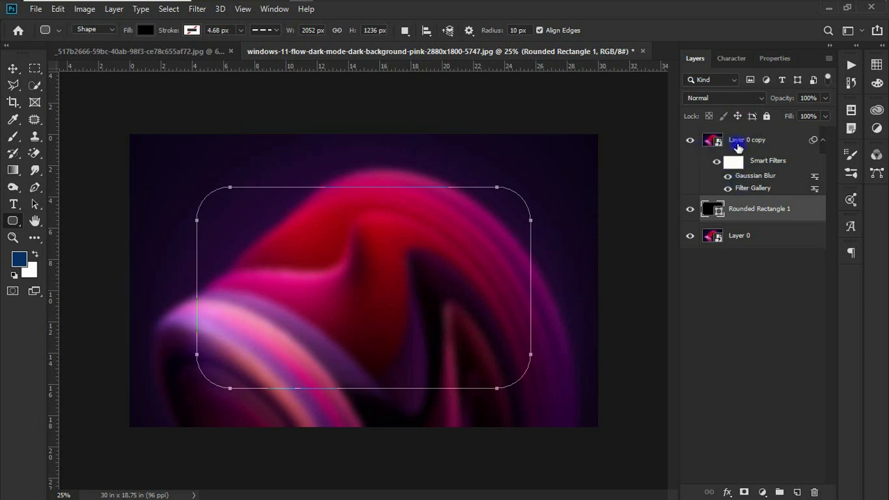
pyautogui.click(768, 140)
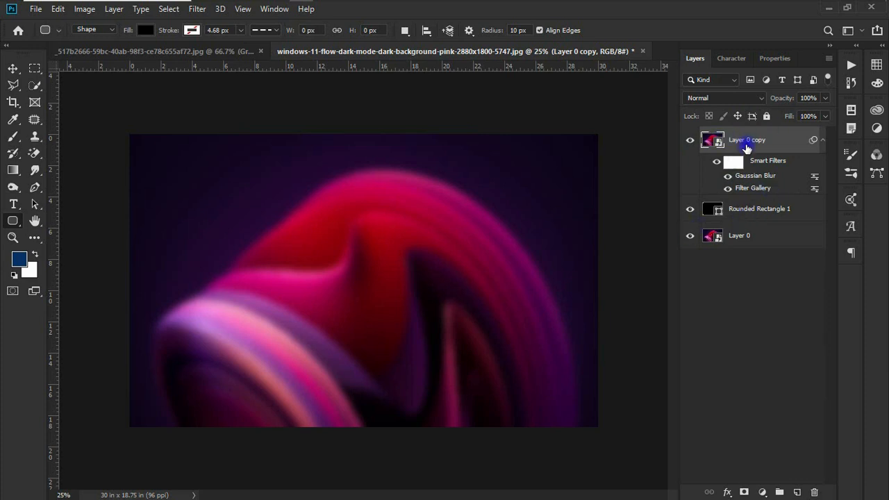
pyautogui.rightClick(747, 148)
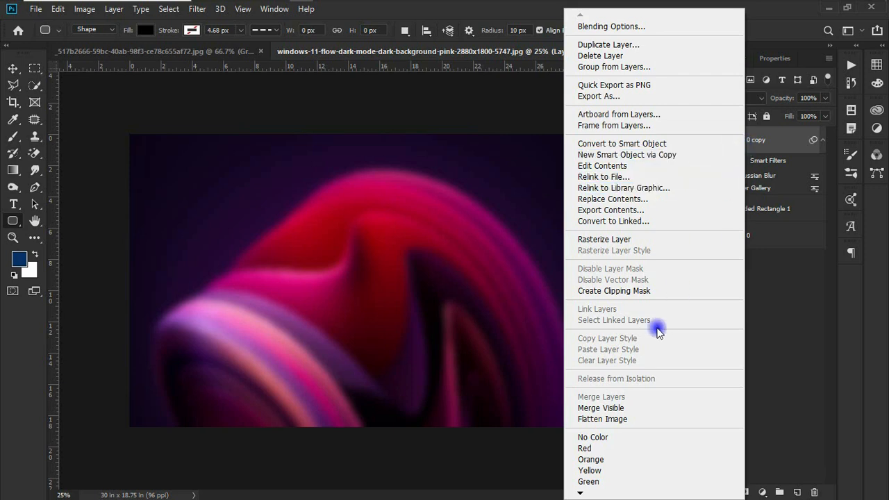
pyautogui.click(631, 292)
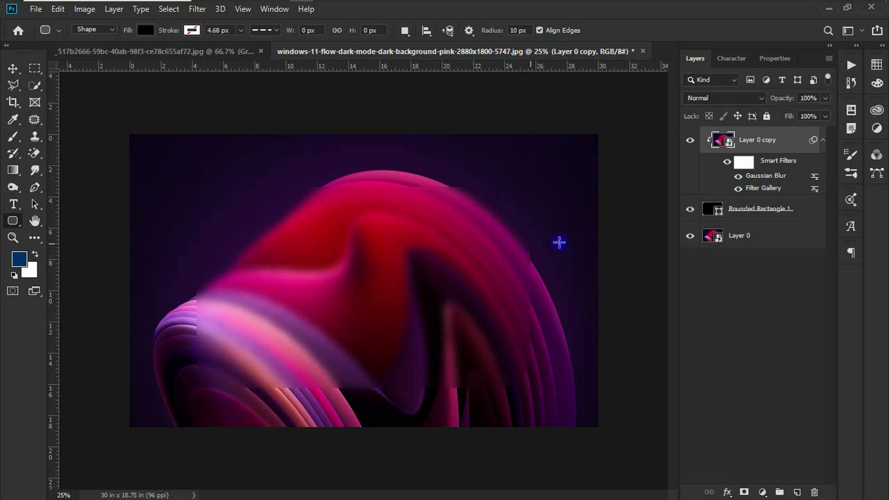
# Step: Add a white Inner Glow to the rounded rectangle in Soft Light mode with 47% opacity, 11% noise, 3% choke and 51 px size
pyautogui.click(804, 212)
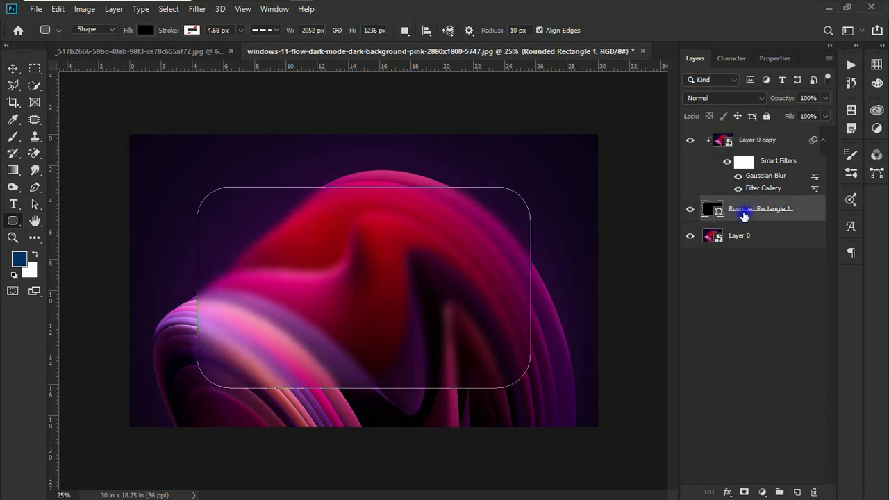
pyautogui.click(727, 492)
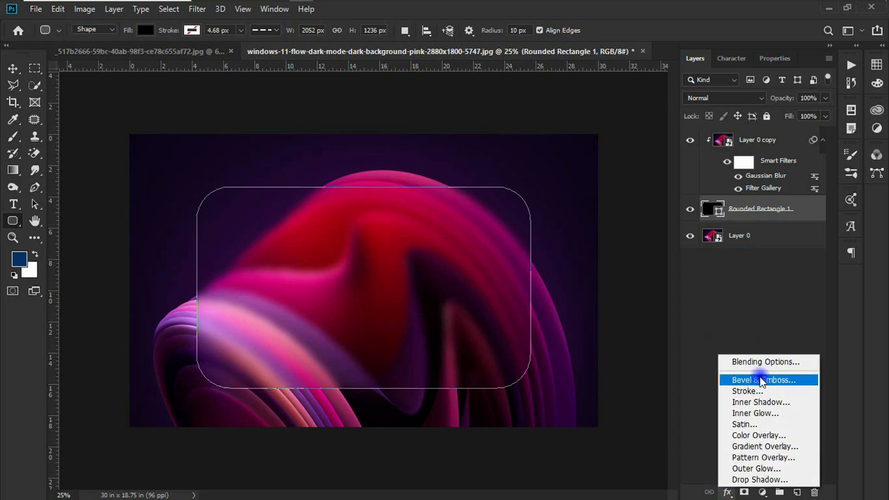
pyautogui.click(779, 364)
pyautogui.moveTo(810, 151); pyautogui.dragTo(821, 143)
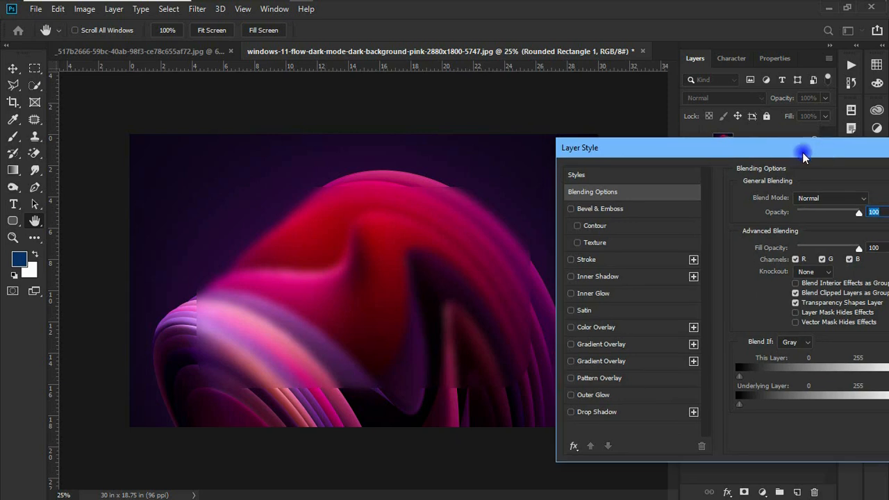
pyautogui.moveTo(681, 145); pyautogui.dragTo(702, 146)
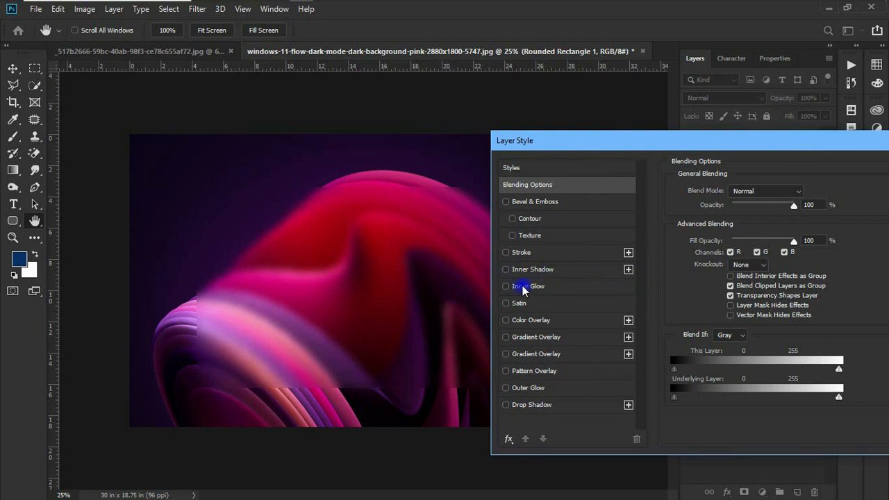
pyautogui.click(524, 287)
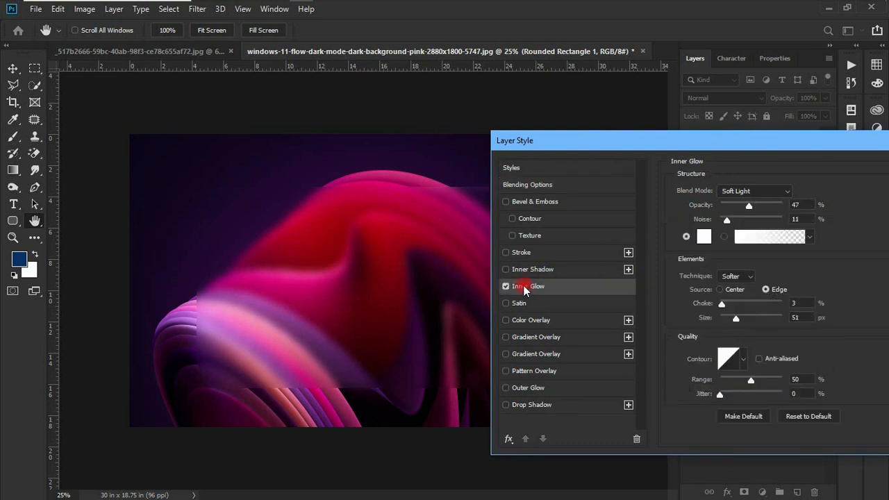
pyautogui.moveTo(757, 139); pyautogui.dragTo(588, 126)
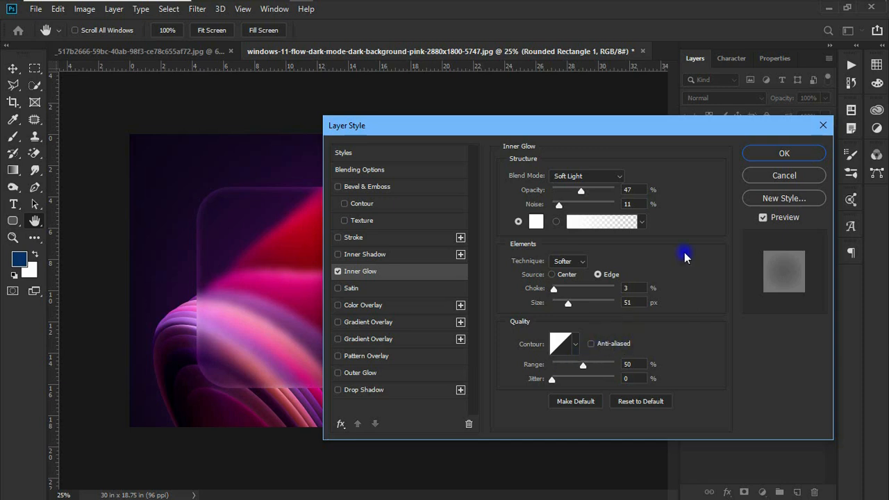
pyautogui.moveTo(609, 132); pyautogui.dragTo(642, 136)
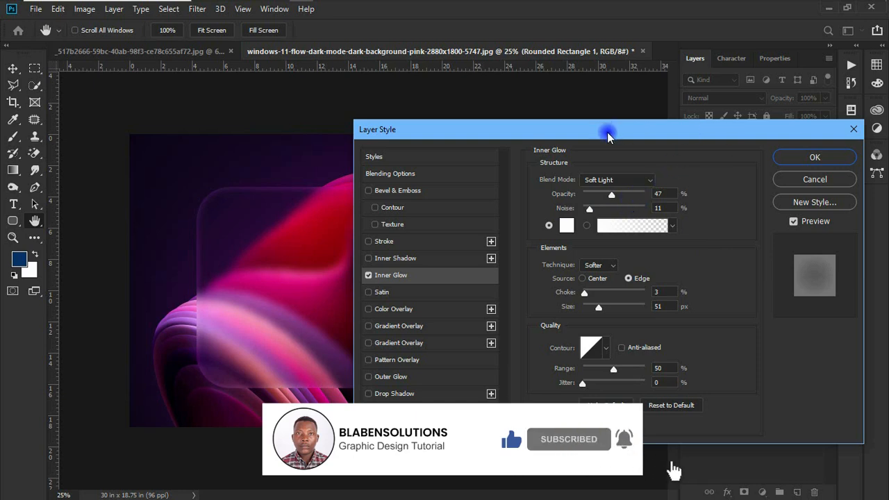
# Step: Add a white outside Stroke to the rounded rectangle with a size of 6 px and 65% opacity
pyautogui.moveTo(605, 134); pyautogui.dragTo(706, 87)
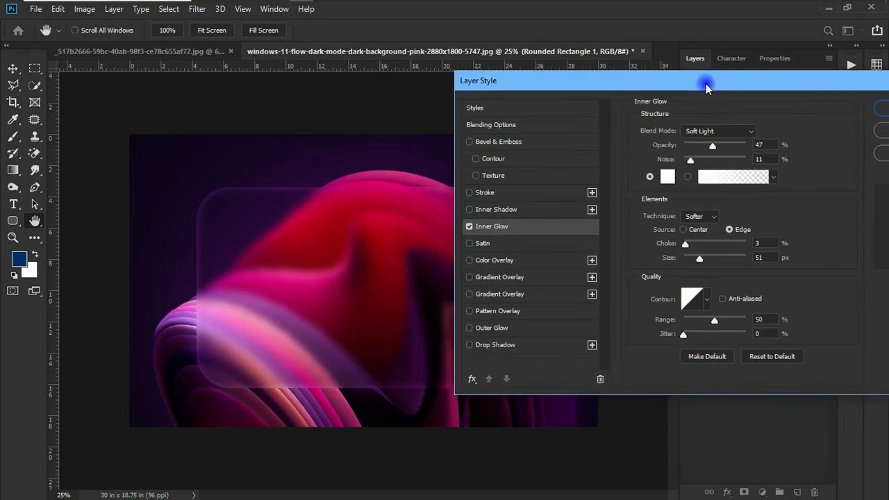
pyautogui.click(485, 193)
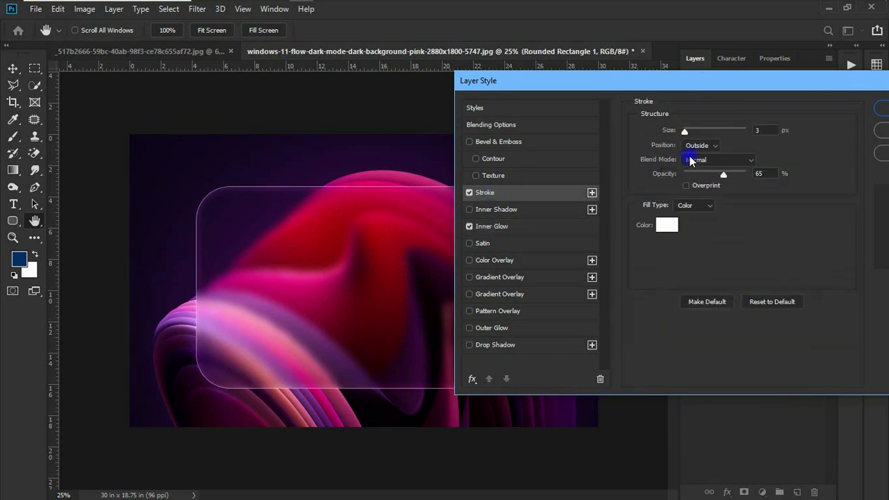
pyautogui.moveTo(688, 137); pyautogui.dragTo(688, 136)
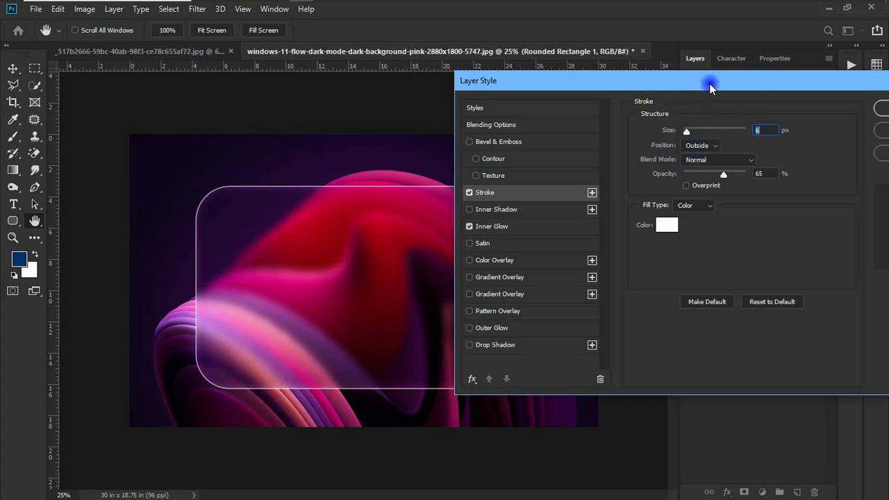
pyautogui.moveTo(713, 84); pyautogui.dragTo(728, 72)
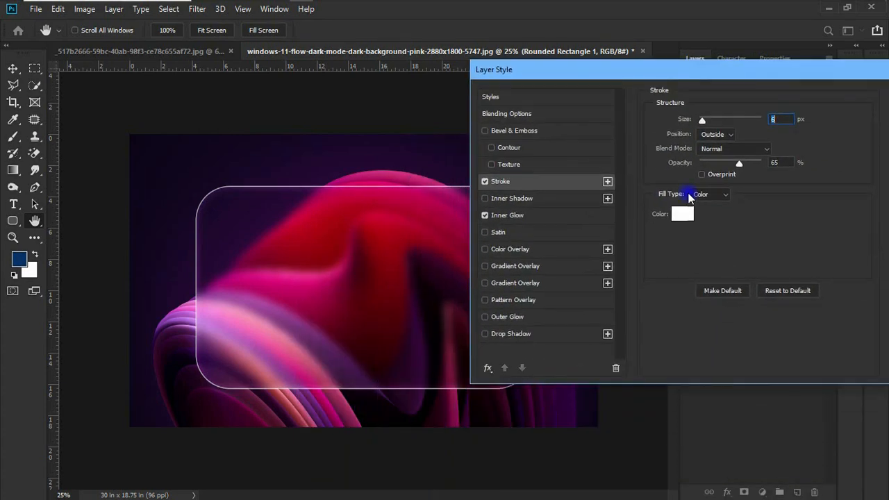
# Step: Add a black Multiply Drop Shadow with a size of 98 px, adjust its spread and opacity, and apply the layer styles
pyautogui.click(512, 335)
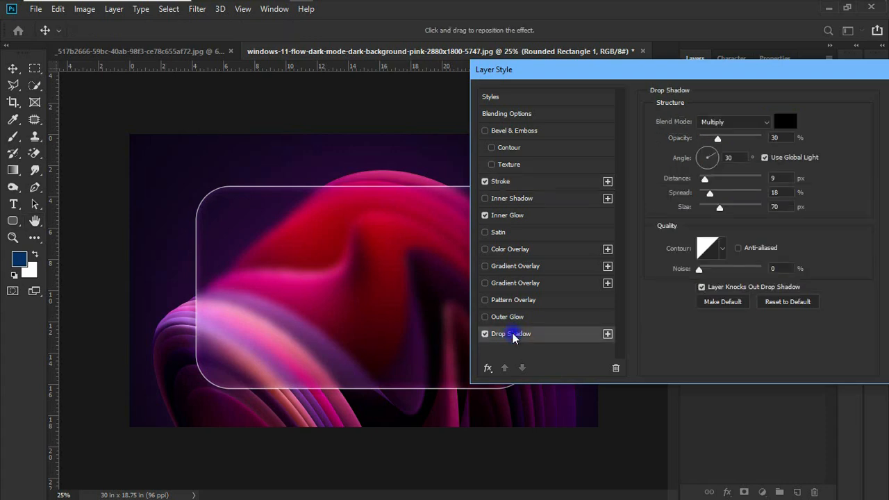
pyautogui.click(725, 207)
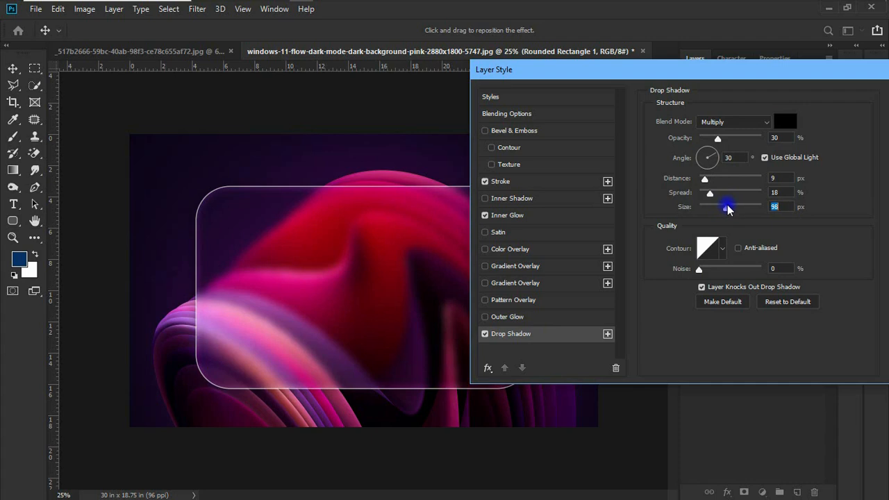
pyautogui.click(709, 193)
pyautogui.moveTo(709, 193)
pyautogui.mouseDown()
pyautogui.moveTo(725, 192)
pyautogui.moveTo(707, 197)
pyautogui.mouseUp()
pyautogui.moveTo(747, 141); pyautogui.dragTo(717, 144)
pyautogui.moveTo(784, 82); pyautogui.dragTo(727, 76)
pyautogui.click(833, 104)
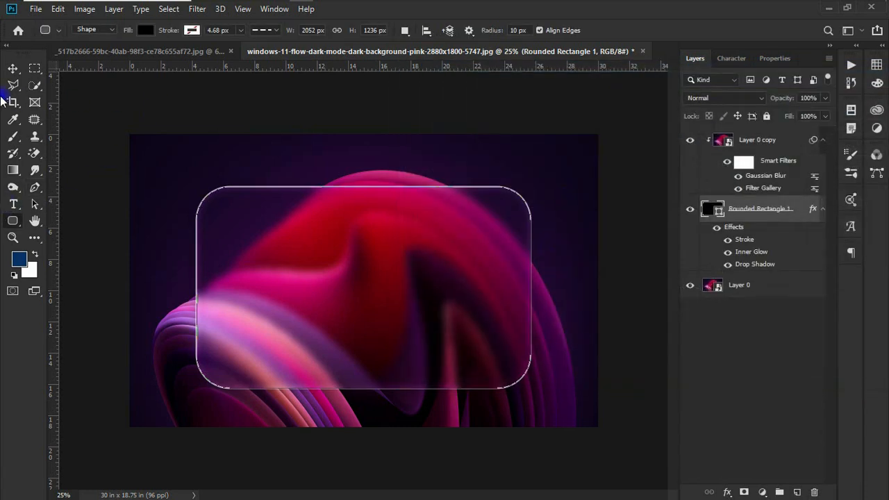
# Step: Try to move the blurred Layer 0 copy down and to the right inside the panel, and undo the move
pyautogui.click(12, 68)
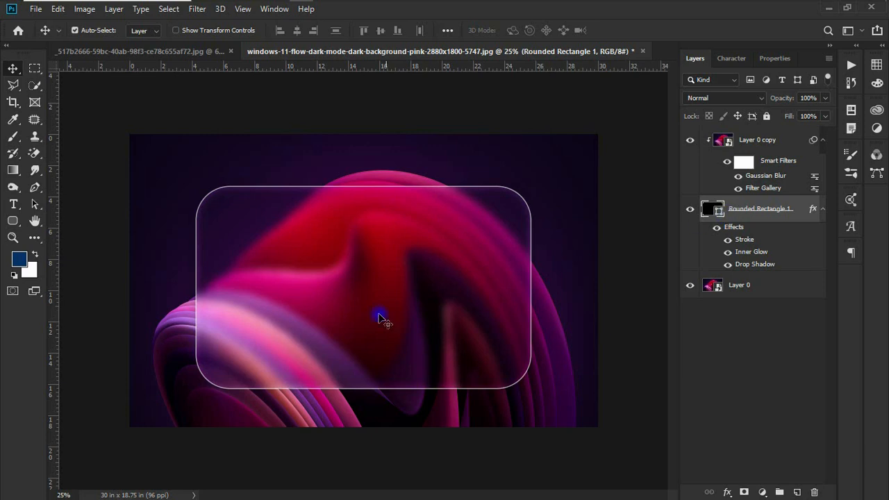
pyautogui.moveTo(350, 311); pyautogui.dragTo(391, 324)
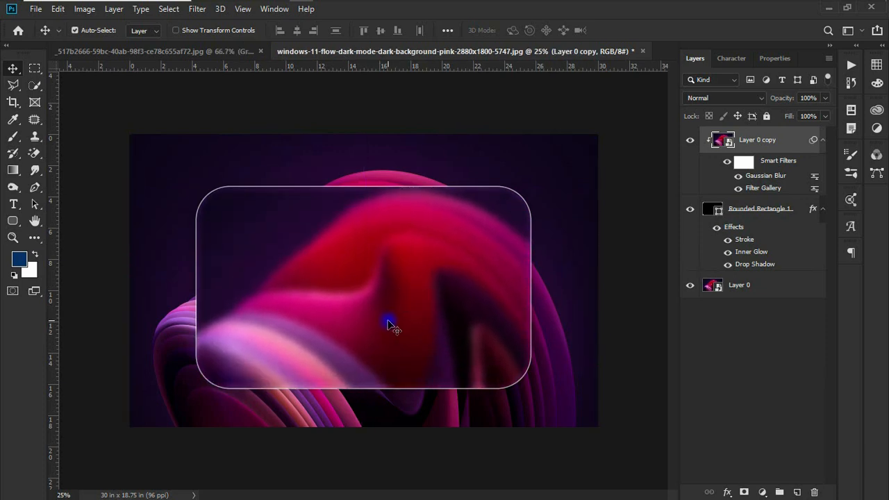
pyautogui.hotkey('ctrl', 'z')
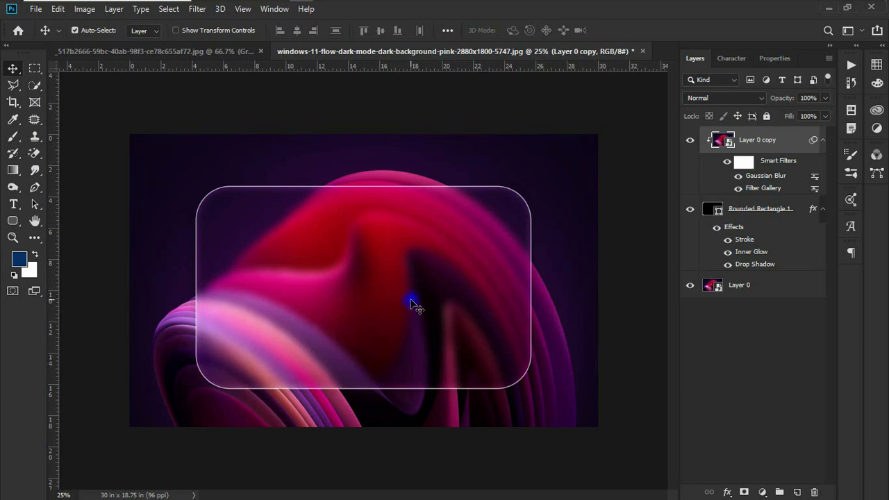
# Step: Move only the rounded rectangle layer slightly down and to the right over the wallpaper
pyautogui.click(757, 208)
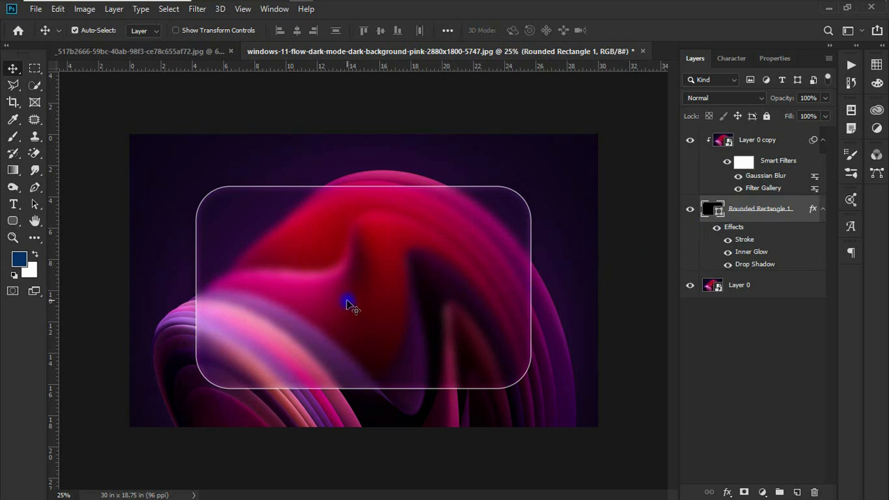
pyautogui.press('ctrl')
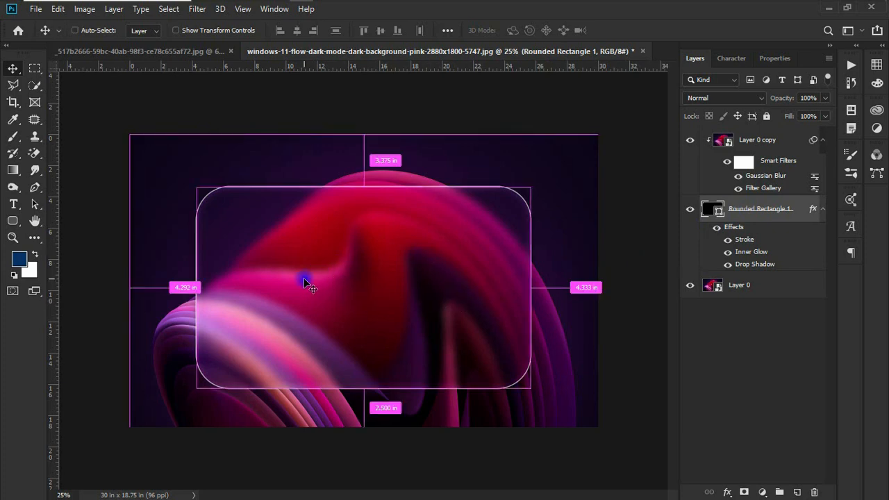
pyautogui.moveTo(303, 279); pyautogui.dragTo(318, 289)
pyautogui.press('ctrl')
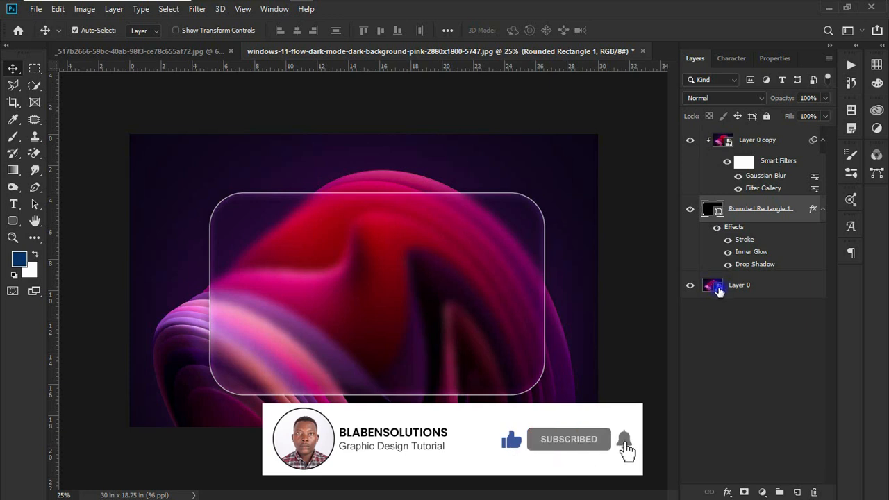
# Step: Open Layer 0's smart object contents and place Windows-11-Bloom-Screensaver-Dark-scaled.jpg from the Glass Effect folder into it
pyautogui.doubleClick(719, 291)
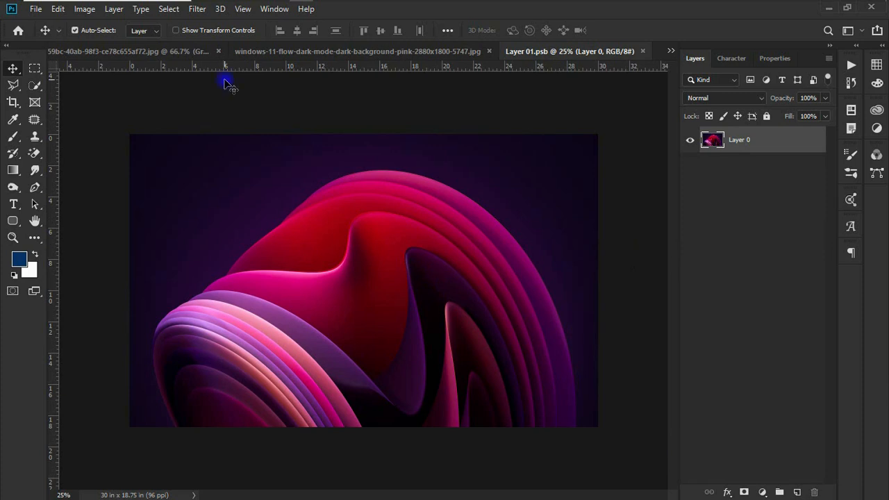
pyautogui.moveTo(205, 9)
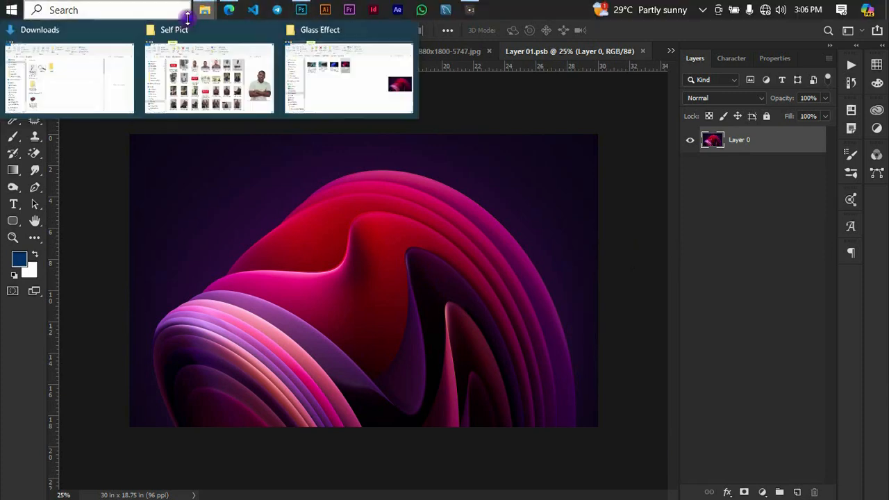
pyautogui.click(301, 66)
pyautogui.click(352, 161)
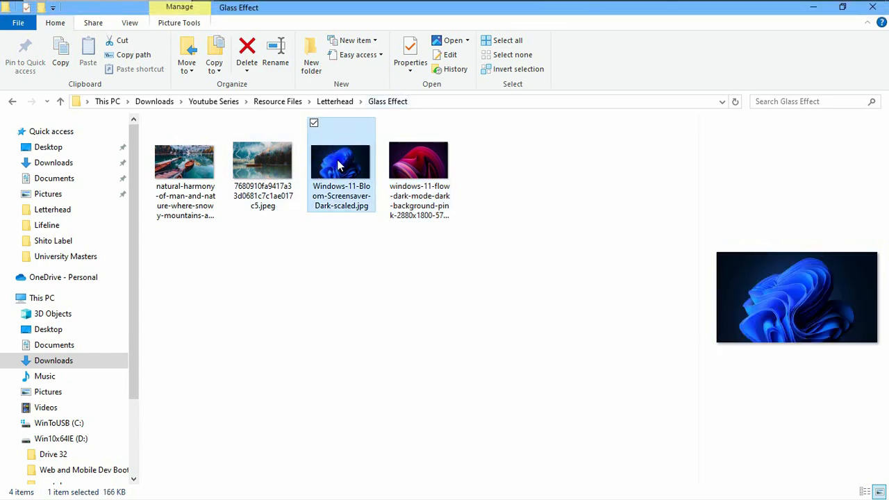
pyautogui.moveTo(343, 165); pyautogui.dragTo(377, 312)
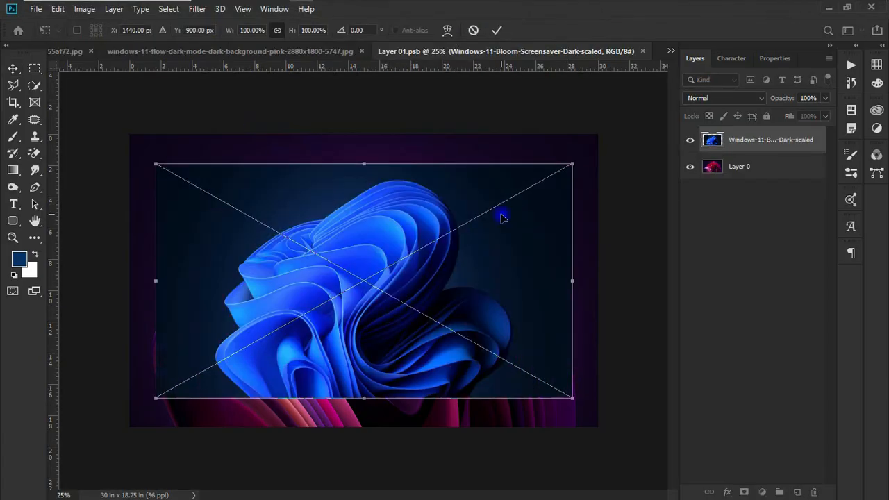
# Step: Enlarge the placed blue wallpaper until it covers the whole canvas, and save the smart object contents
pyautogui.moveTo(567, 166); pyautogui.dragTo(612, 113)
pyautogui.press('Return')
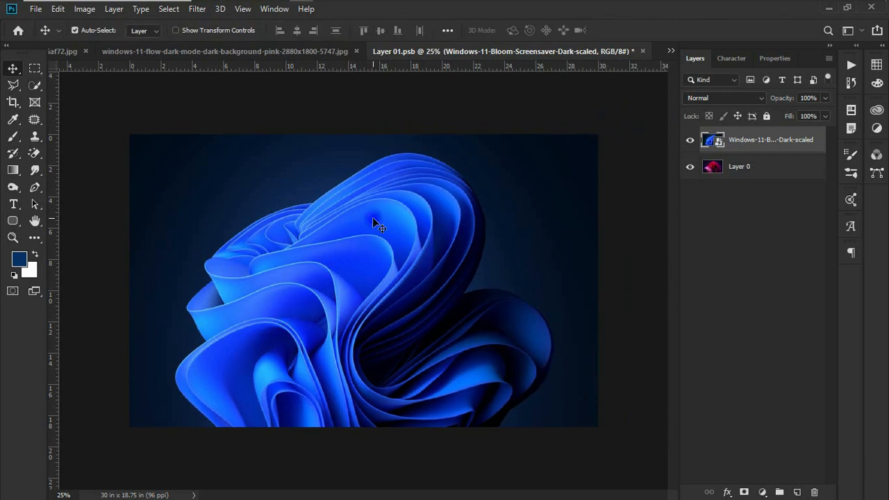
pyautogui.press('ctrl')
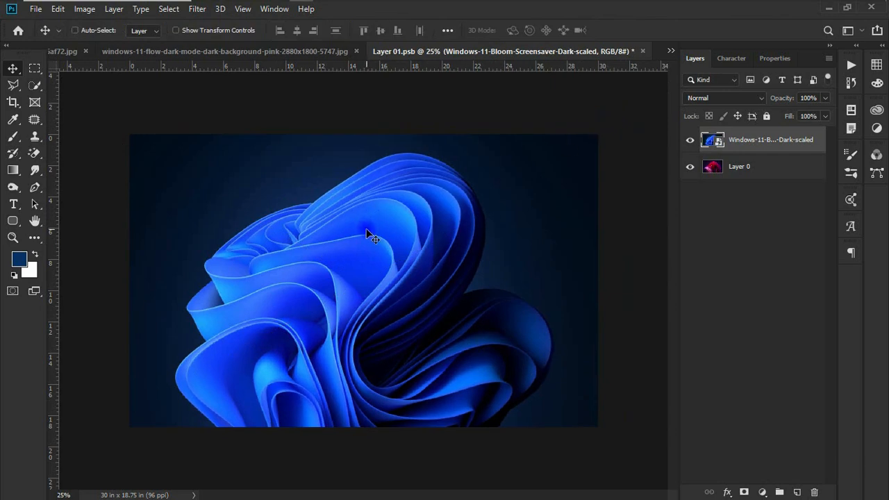
pyautogui.hotkey('ctrl', 's')
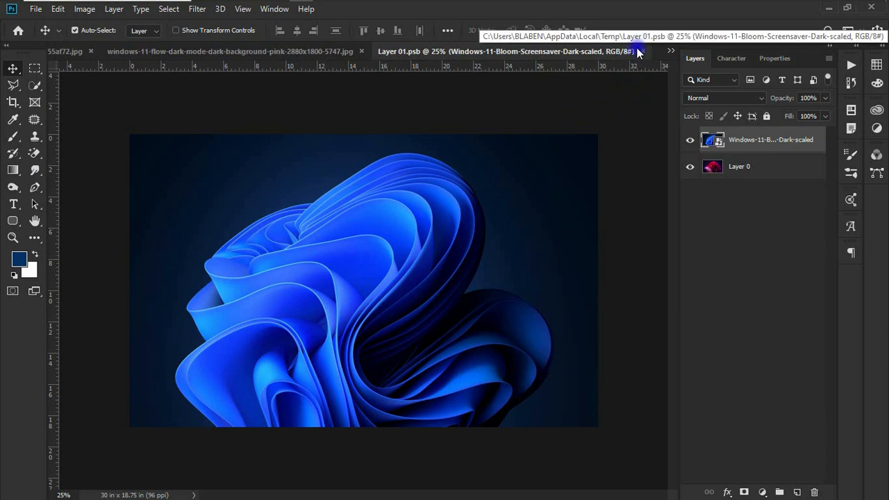
# Step: Return to the main wallpaper document and reposition the glass panel over the image to test the frosted effect
pyautogui.click(218, 53)
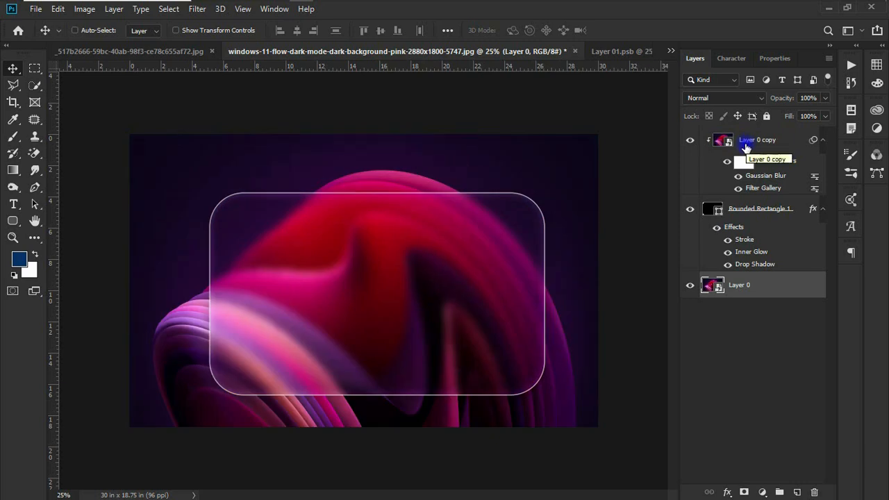
pyautogui.hotkey('ctrl', 'z')
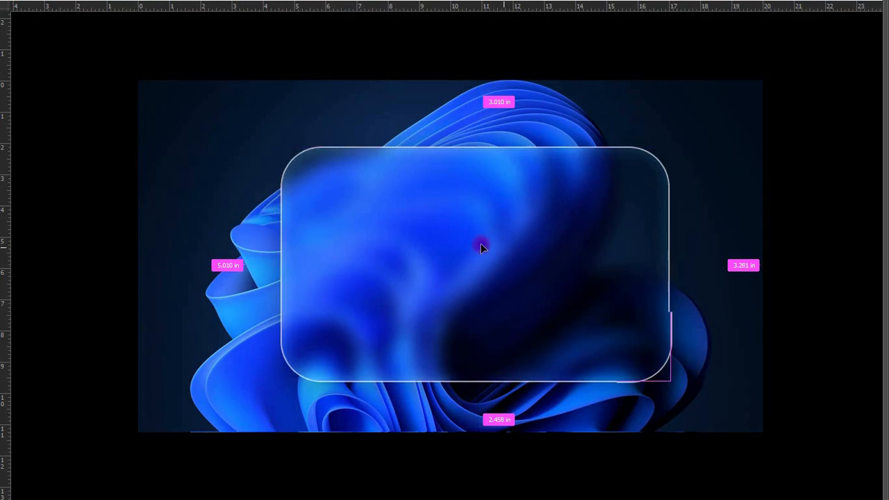
pyautogui.moveTo(480, 244); pyautogui.dragTo(535, 277)
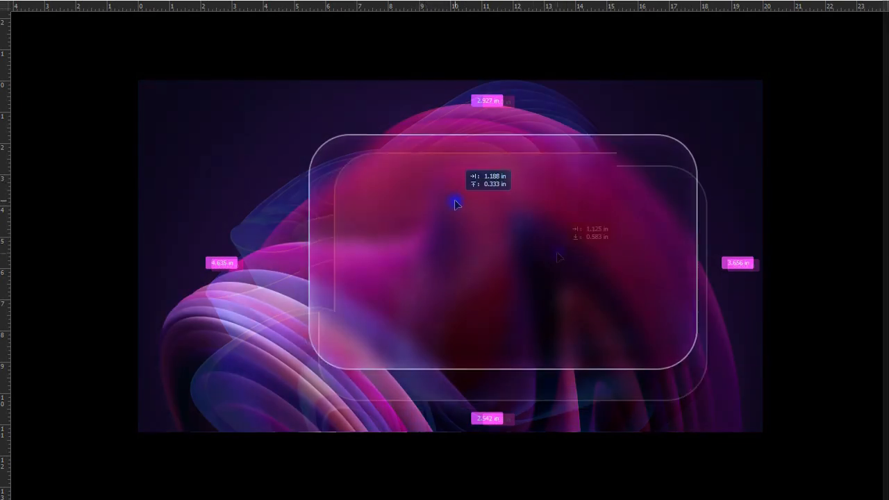
pyautogui.moveTo(455, 204); pyautogui.dragTo(452, 271)
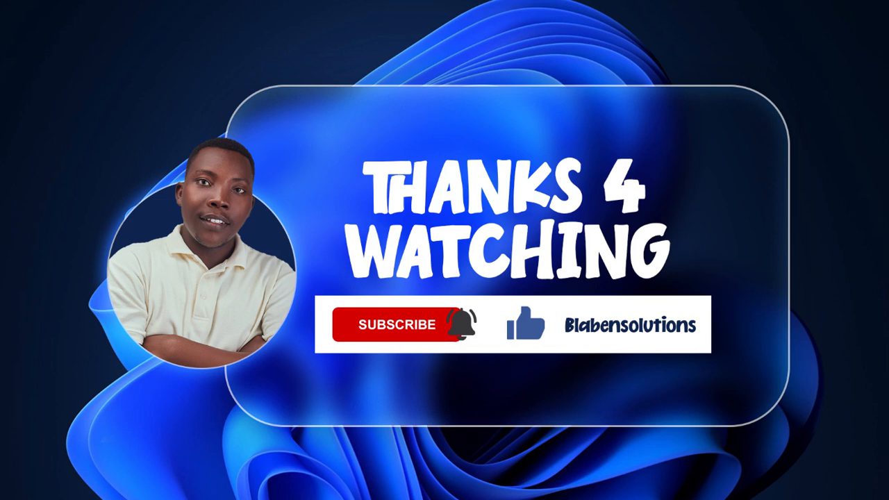